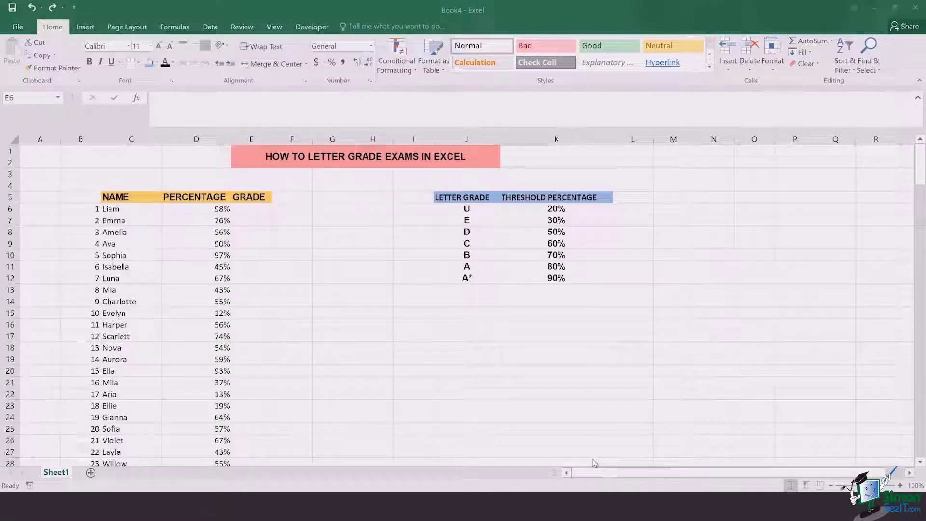
Enter =LOOKUP(D6,K6:K12,J6:J12) in Liam's grade cell E6, returning A* for 98%.
left_click(250, 208)
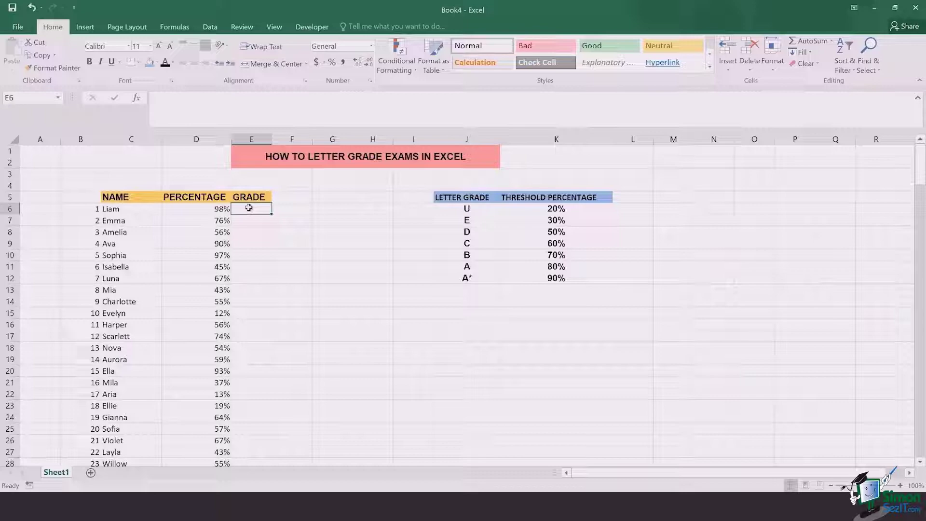
left_click(218, 103)
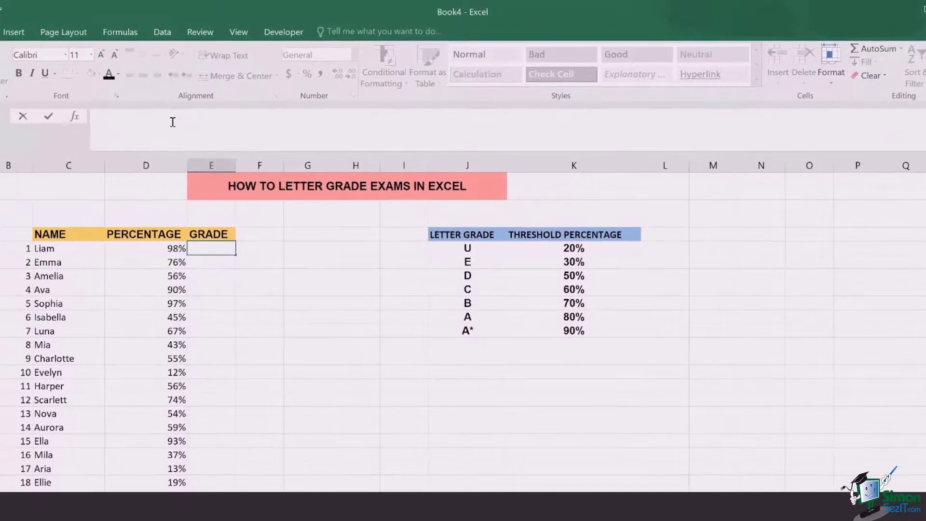
type("=LOOK")
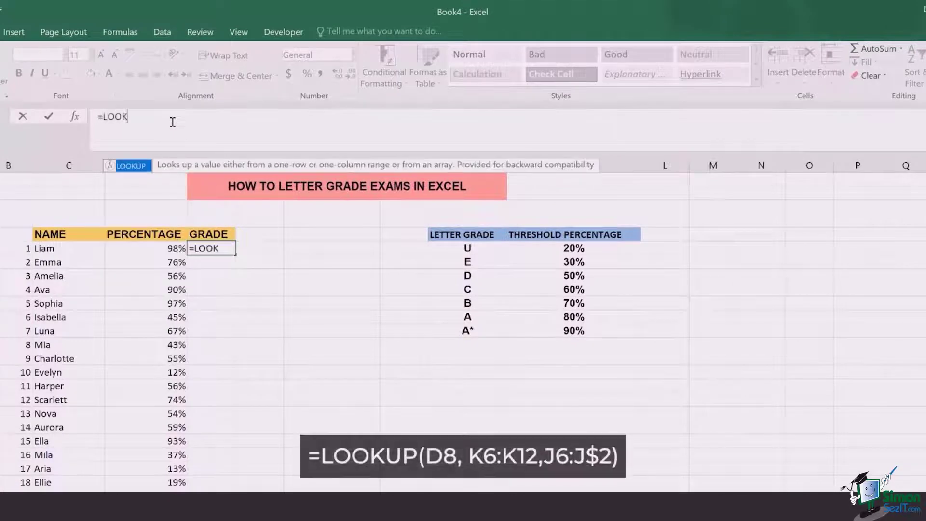
type("UP")
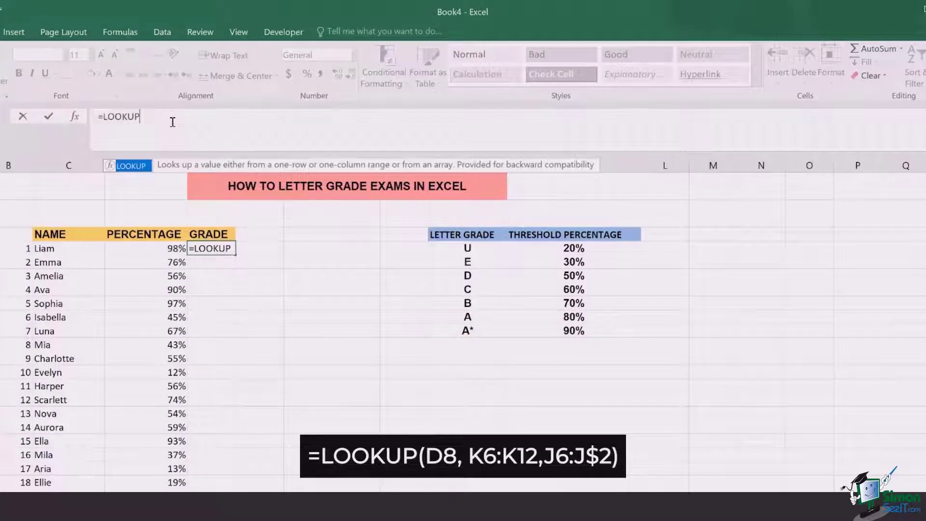
type("(")
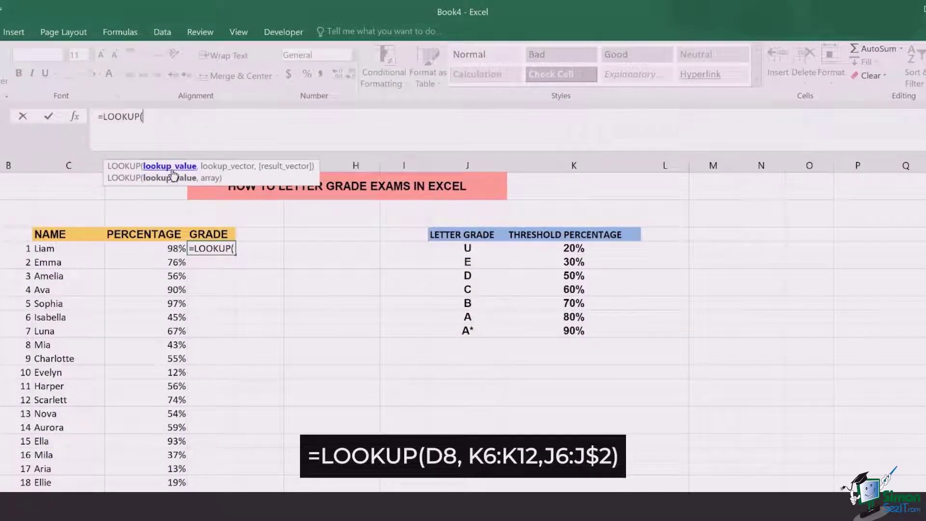
left_click(163, 248)
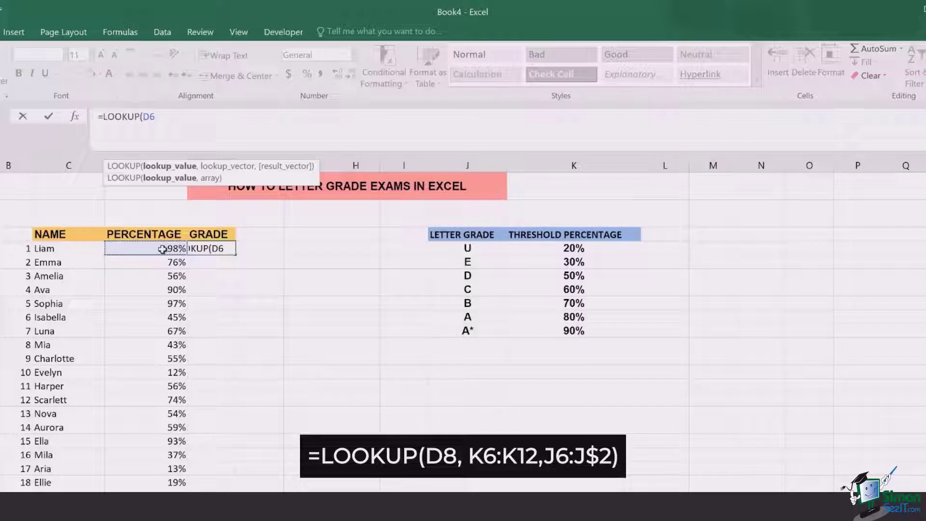
type(",")
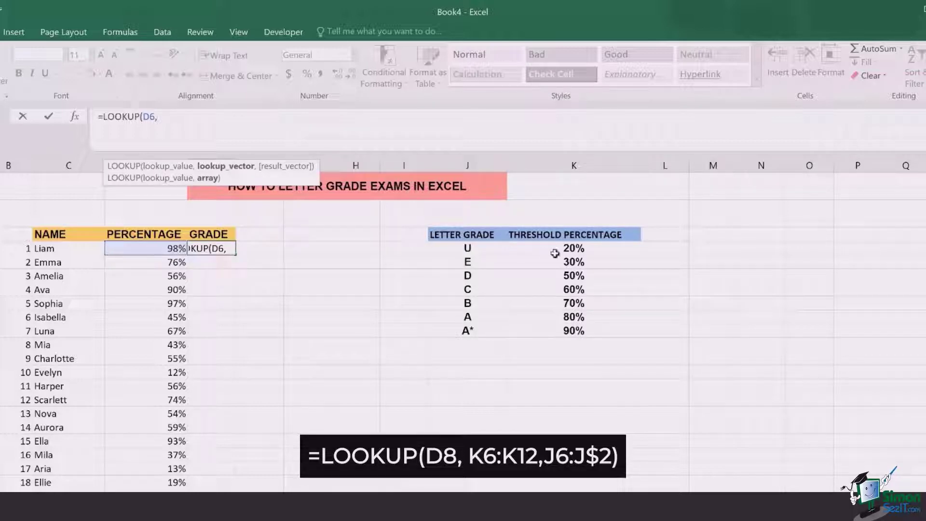
left_click_drag(557, 249, 568, 341)
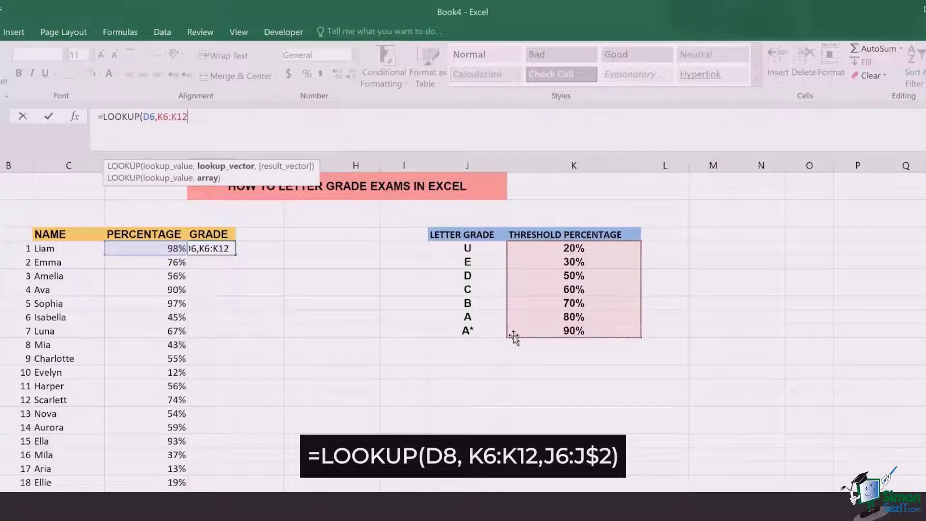
left_click(477, 247)
type("J6:J12)")
left_click_drag(489, 302, 485, 332)
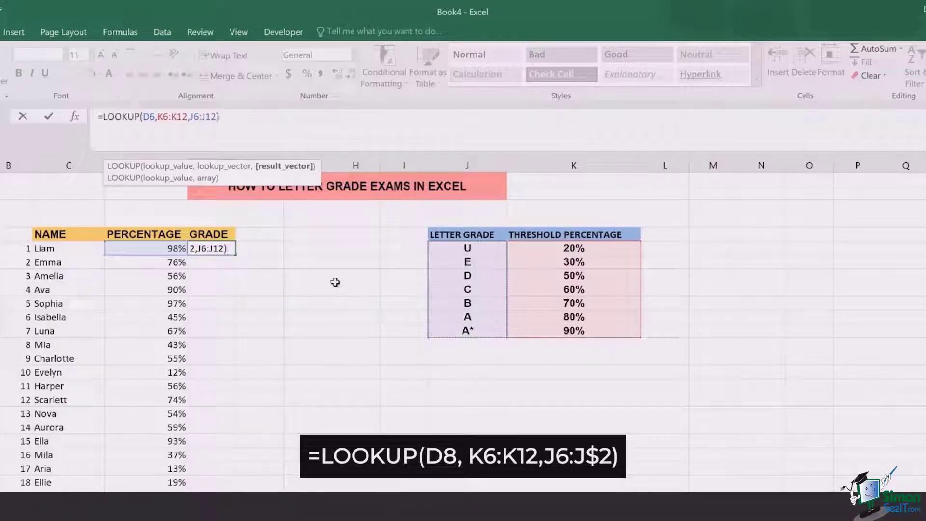
key("Return")
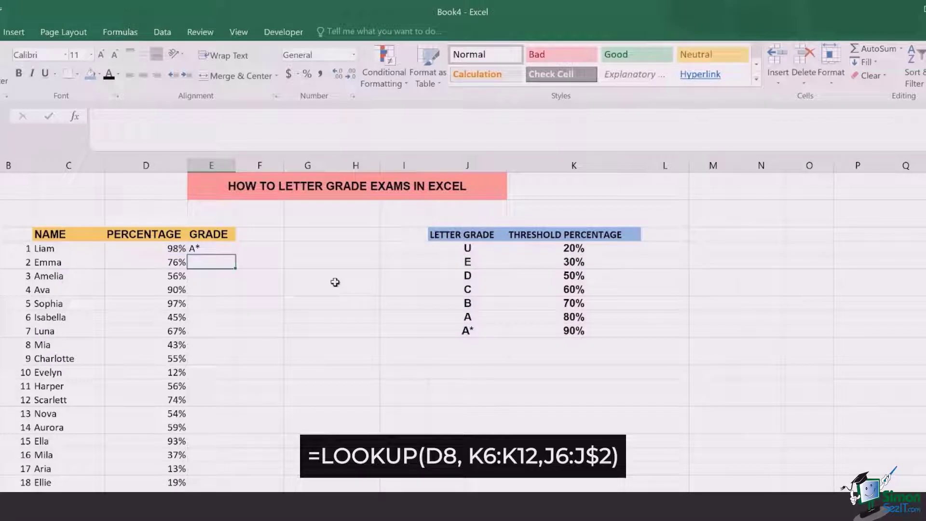
Fill Liam's grade formula down to E8, then inspect Emma's shifted table ranges.
key("Up")
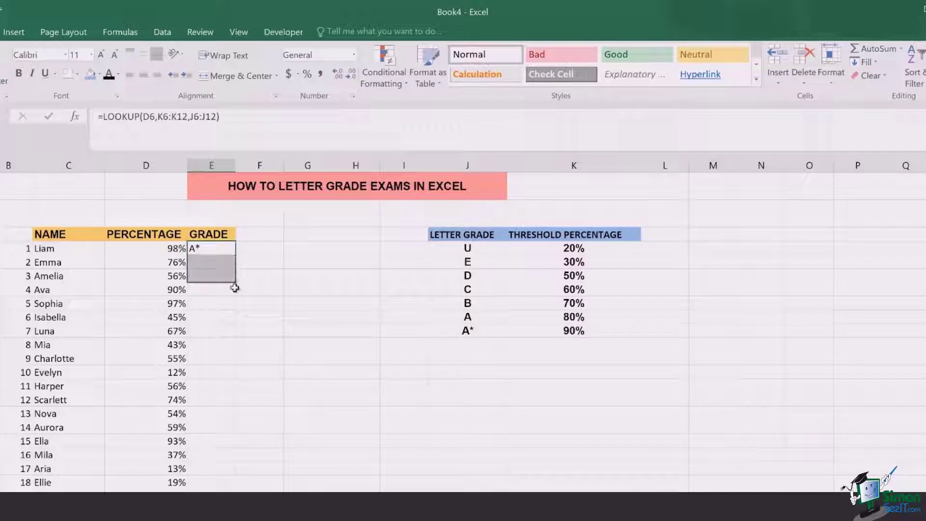
left_click_drag(235, 254, 235, 282)
left_click(212, 266)
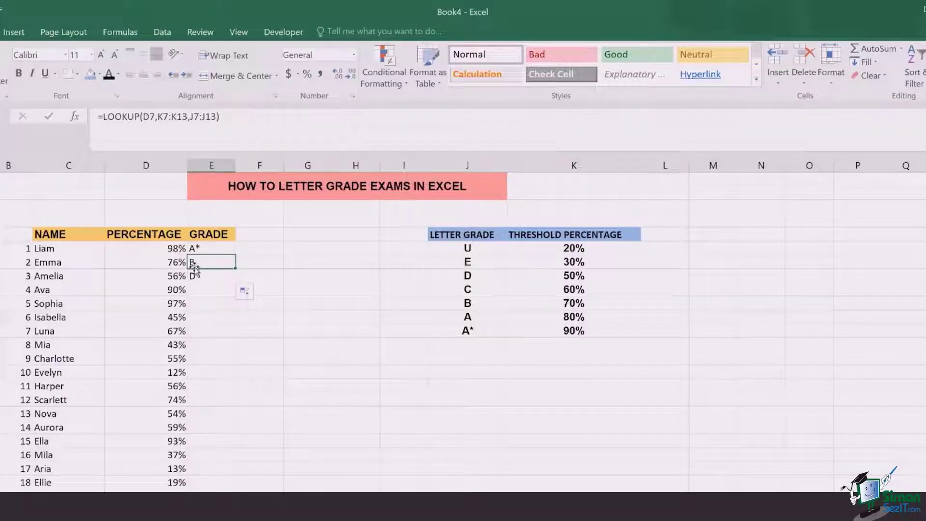
left_click(229, 137)
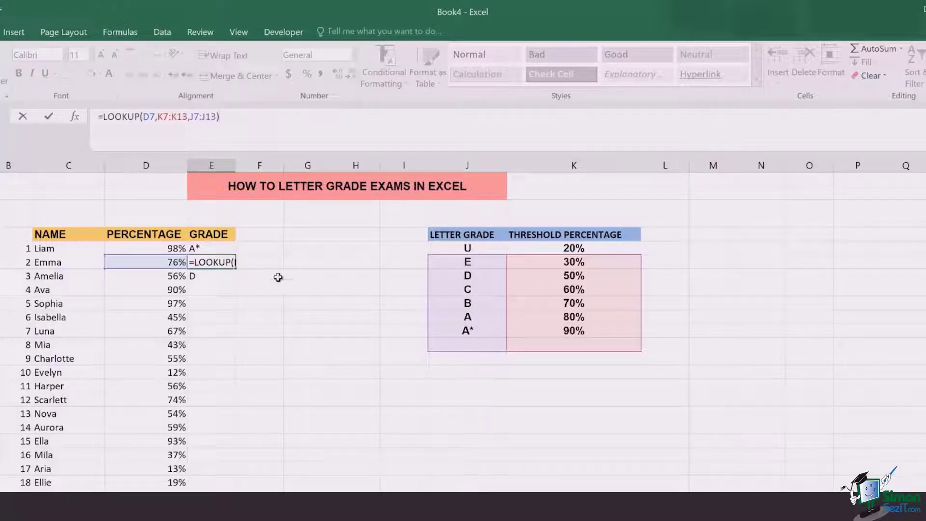
Change Liam's formula to =LOOKUP(D6,$K$6:$K$12,$J$6:$J$12).
key("ctrl+Return")
key("Up")
left_click(163, 141)
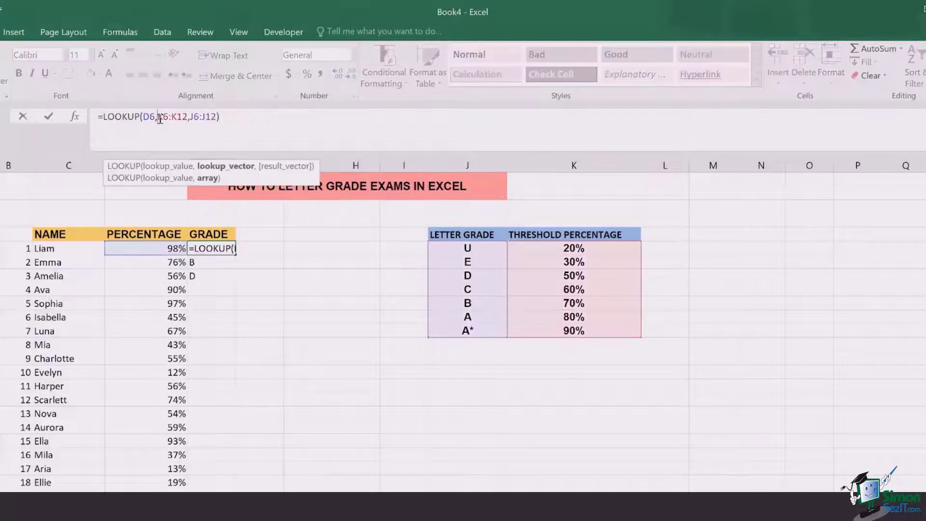
type("$K")
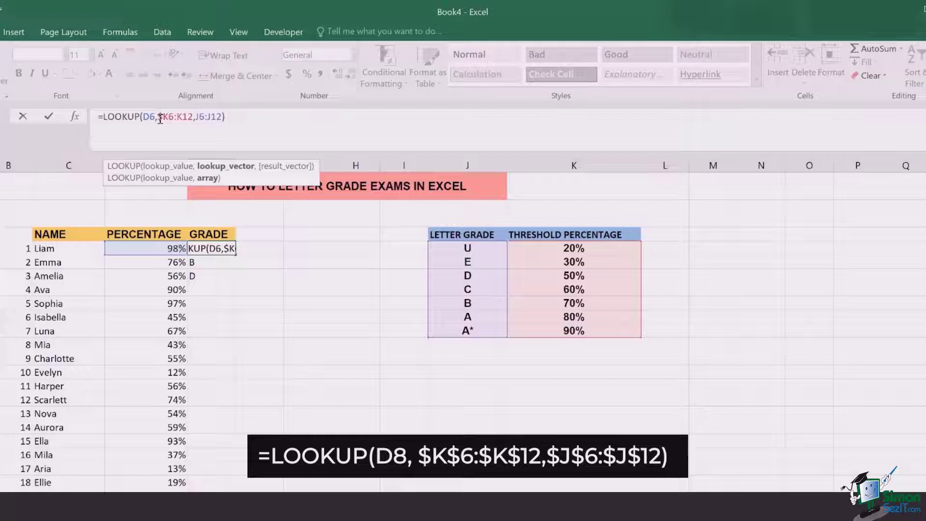
type("$6:")
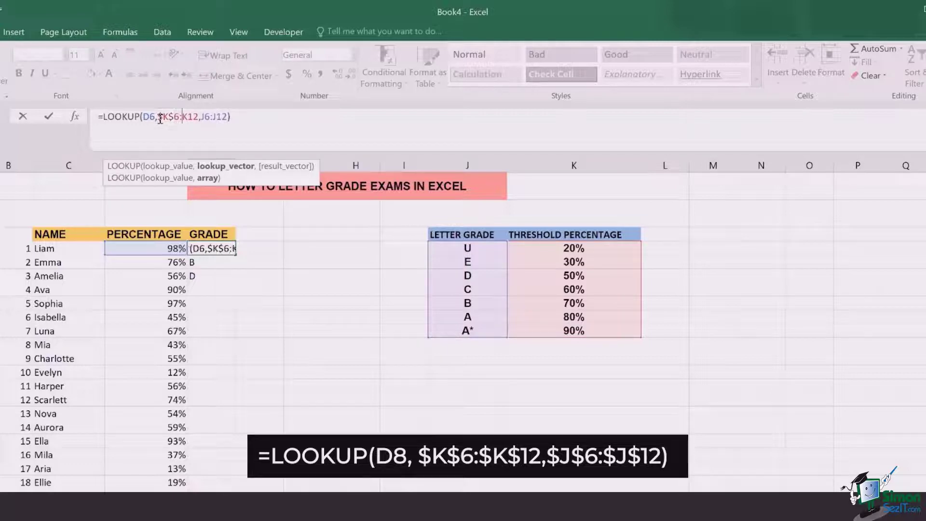
type("$K$")
key("Right")
key("Right")
key("Right")
type("$")
key("Right")
type("$K")
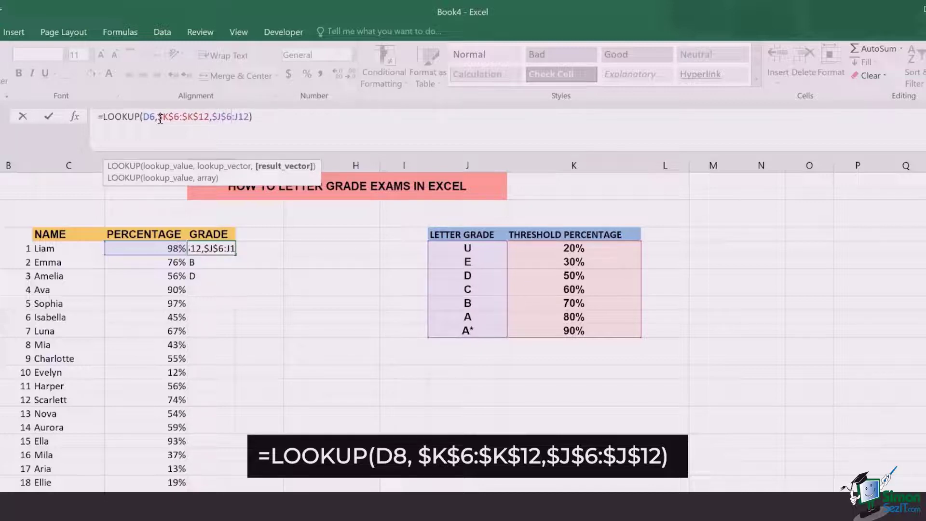
type("$6:$J$")
key("Return")
Fill the locked formula down to E8 and check Emma's and Amelia's ranges.
left_click(225, 249)
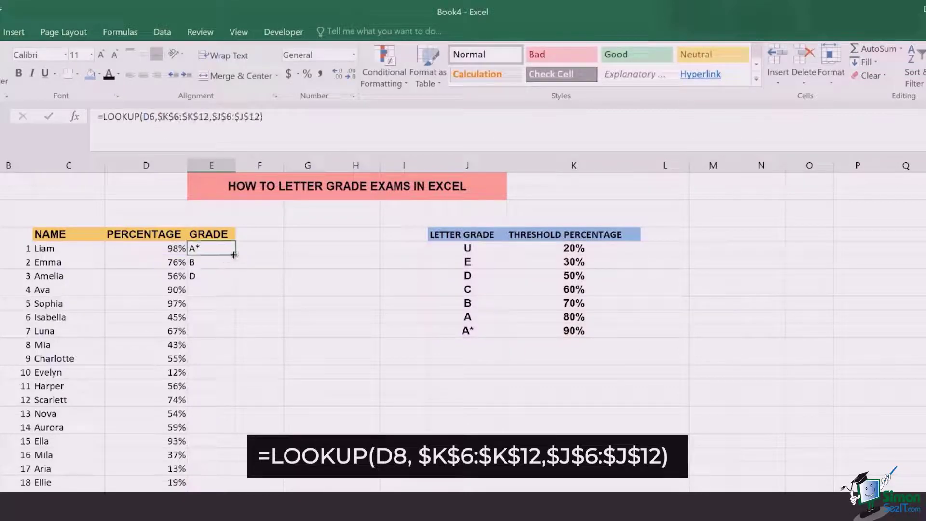
left_click_drag(235, 260, 236, 281)
left_click(210, 262)
left_click(287, 128)
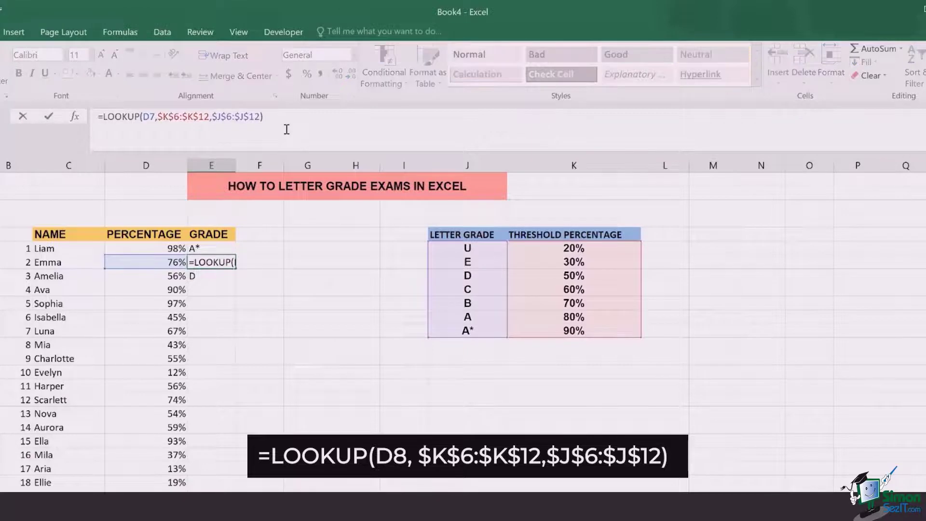
left_click(220, 275)
left_click(270, 123)
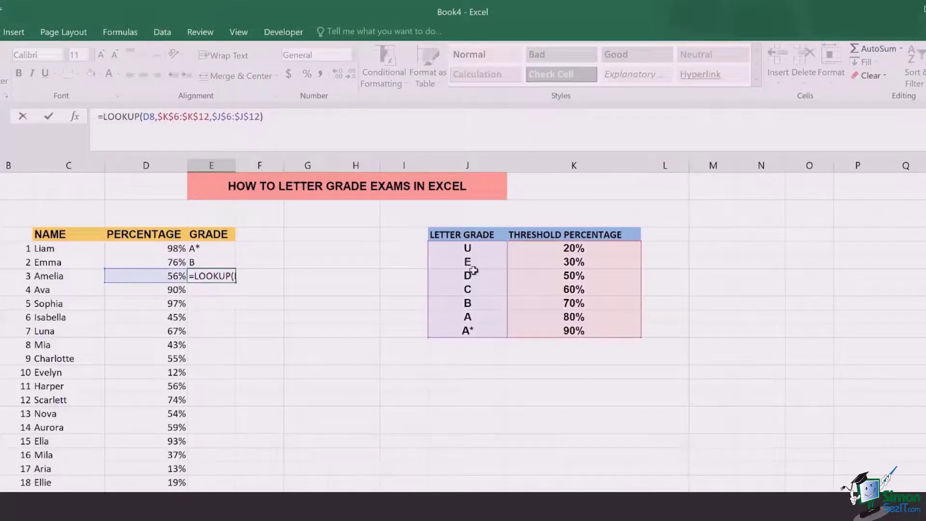
Fill Liam's locked grade formula down the entire GRADE column.
left_click(294, 311)
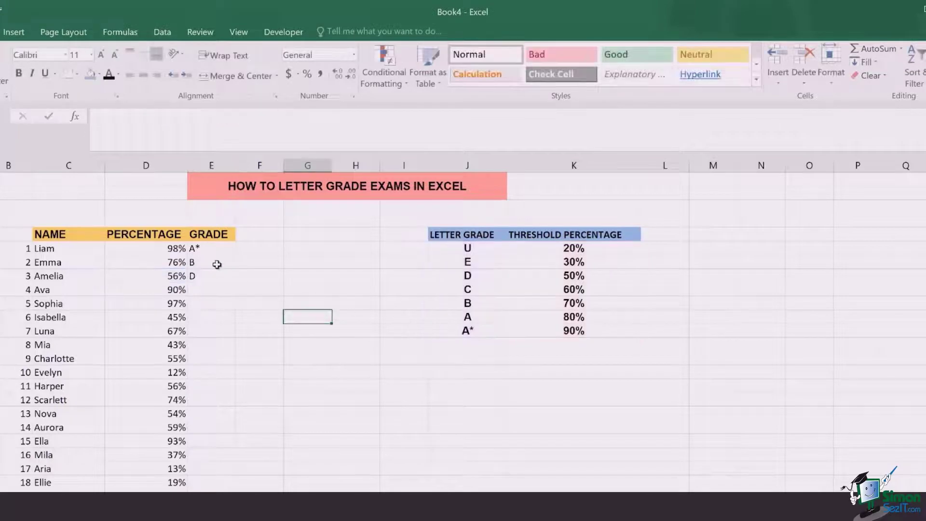
left_click(227, 247)
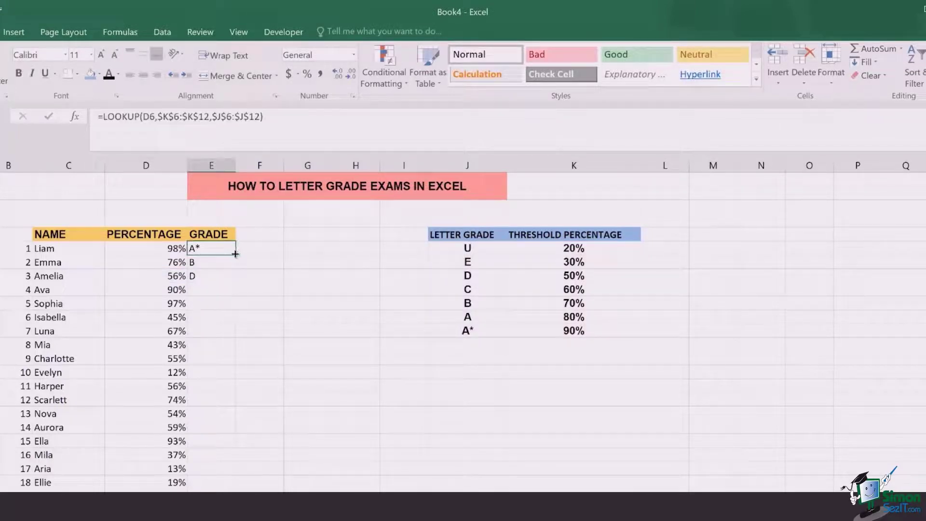
left_click_drag(235, 253, 235, 488)
Inspect Evelyn's #N/A grade and other results further down the list.
left_click(281, 373)
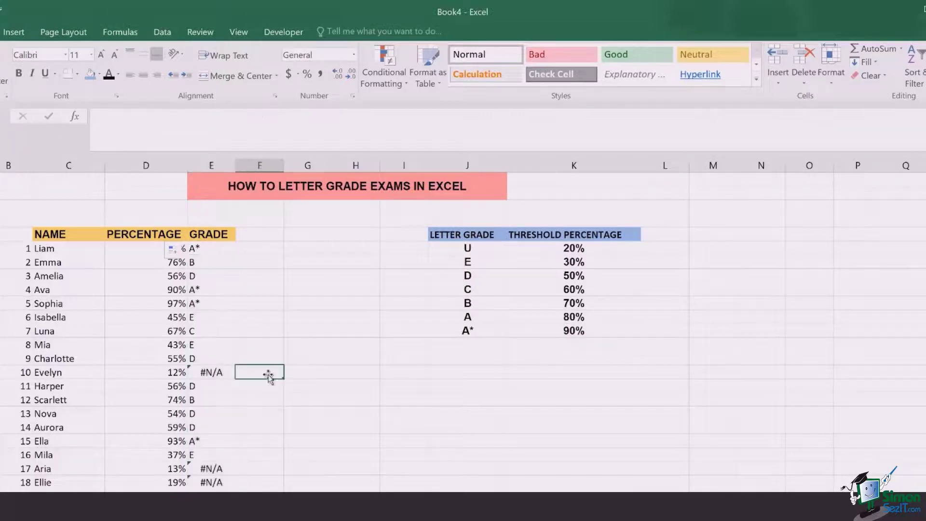
left_click(207, 372)
left_click(219, 471)
left_click(221, 490)
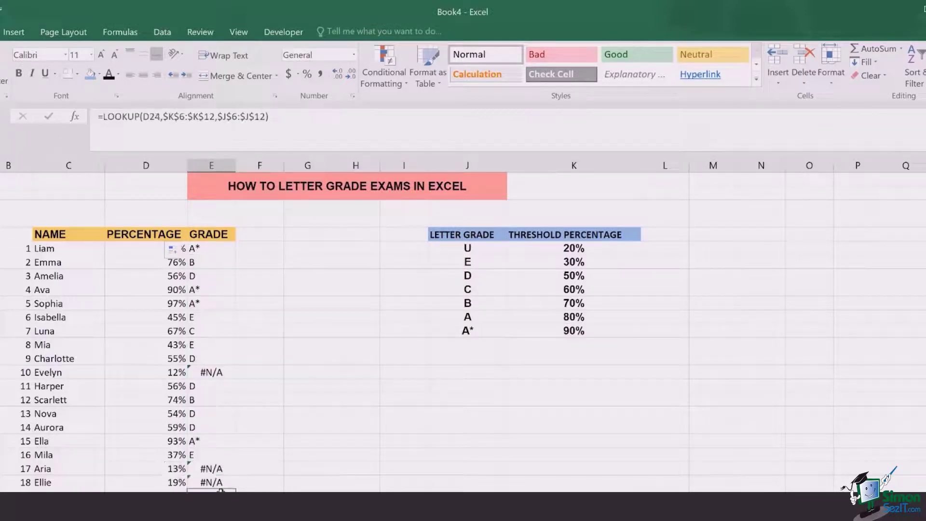
left_click(218, 371)
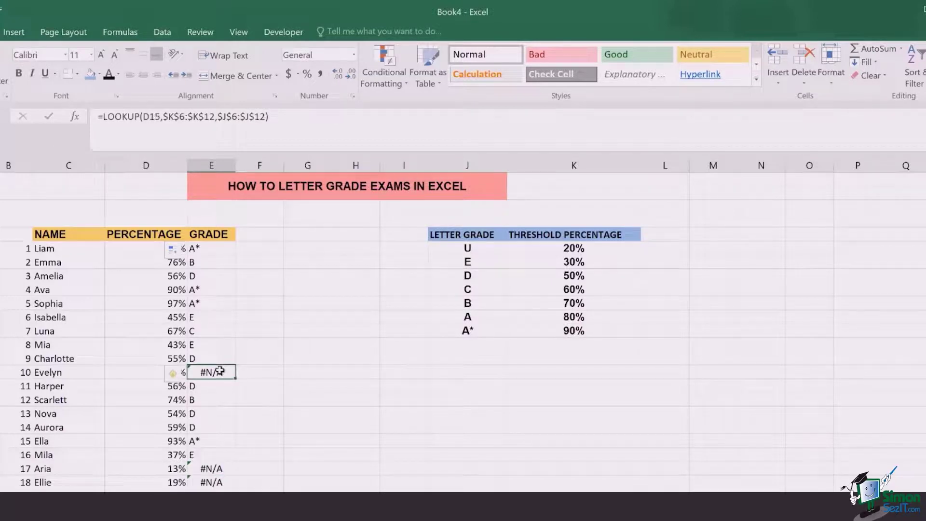